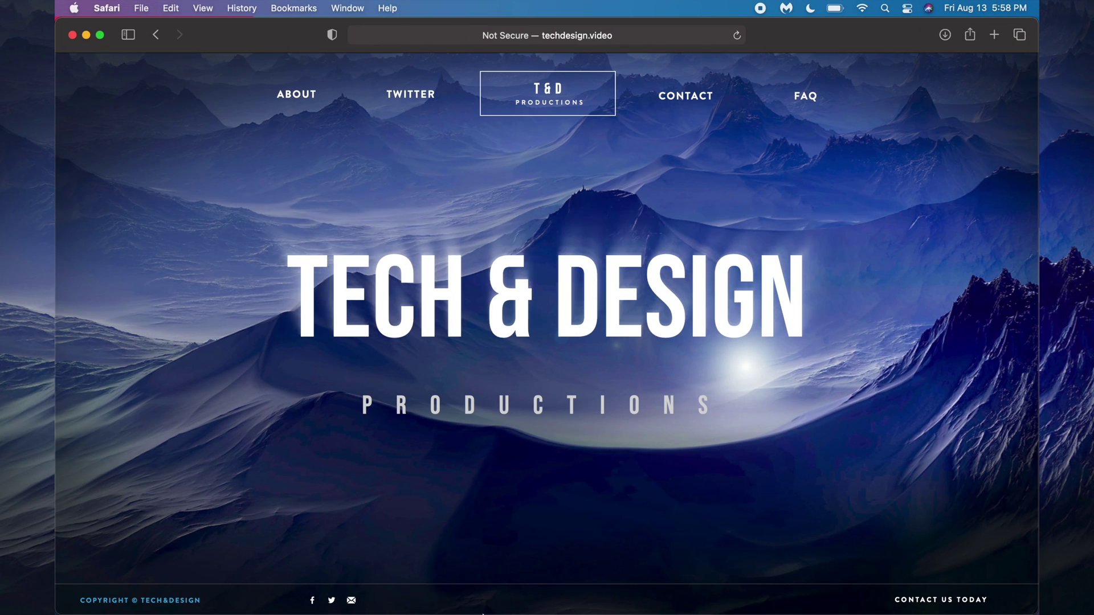
Step: Open System Preferences, then close it to return to the Tech & Design site
{"action": "mouse_move", "coordinate": [642, 606]}
{"action": "left_click", "coordinate": [642, 578]}
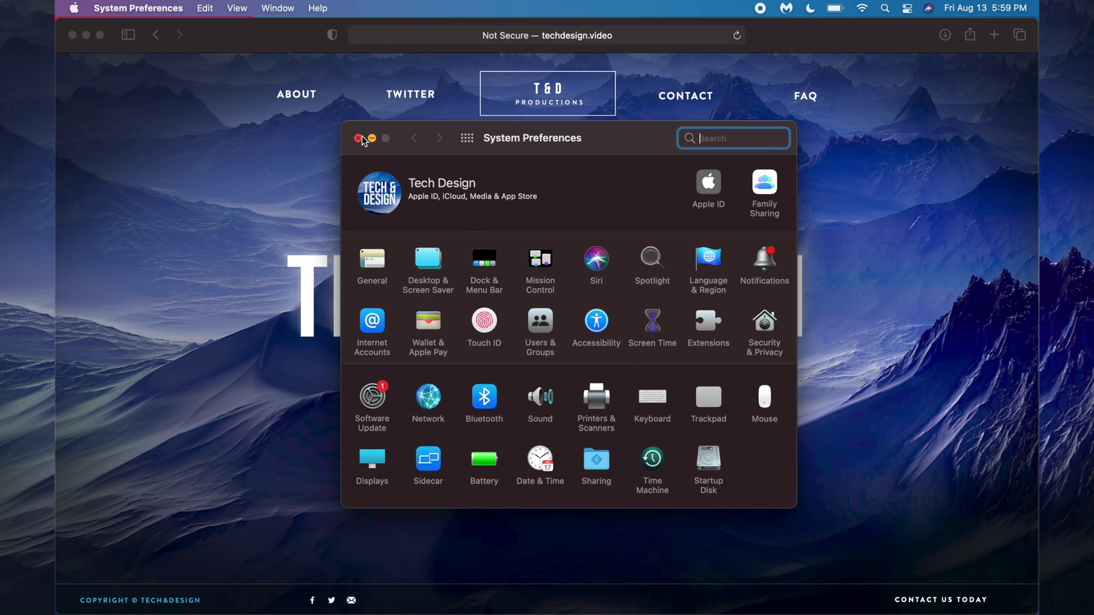
{"action": "left_click", "coordinate": [359, 137]}
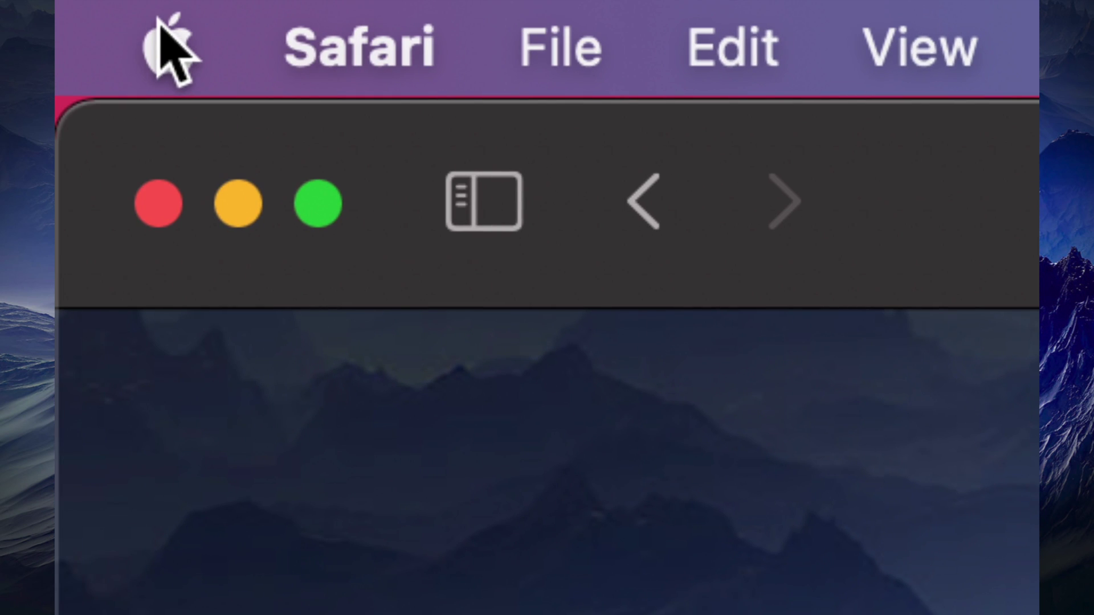
Step: Open the Apple menu from the menu bar
{"action": "left_click", "coordinate": [171, 48]}
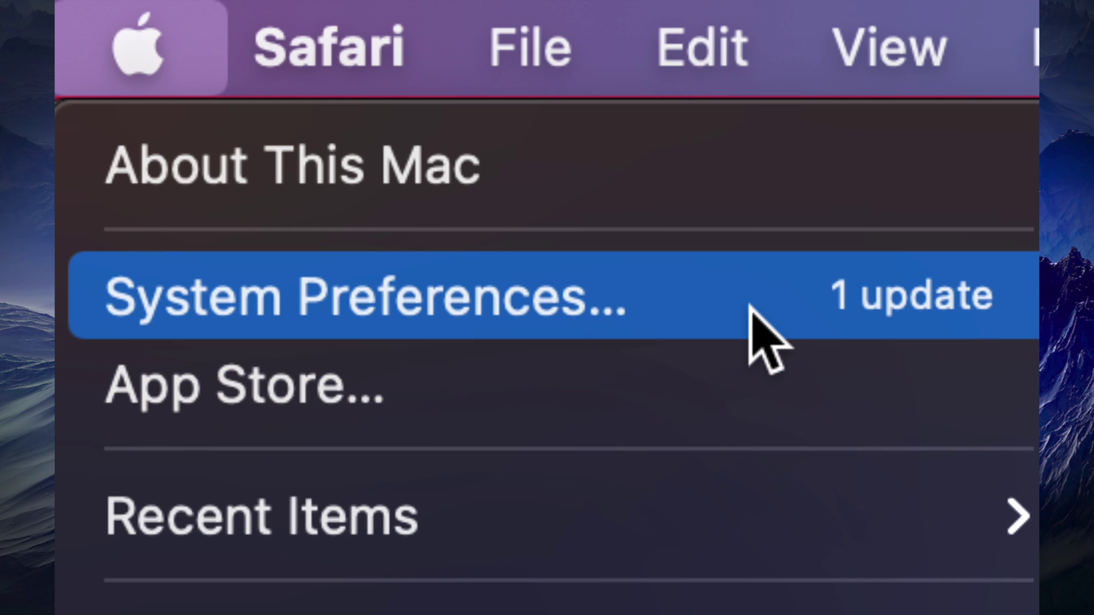
Step: Open Software Update in System Preferences to see macOS Big Sur 11.5.2 available
{"action": "left_click", "coordinate": [743, 306]}
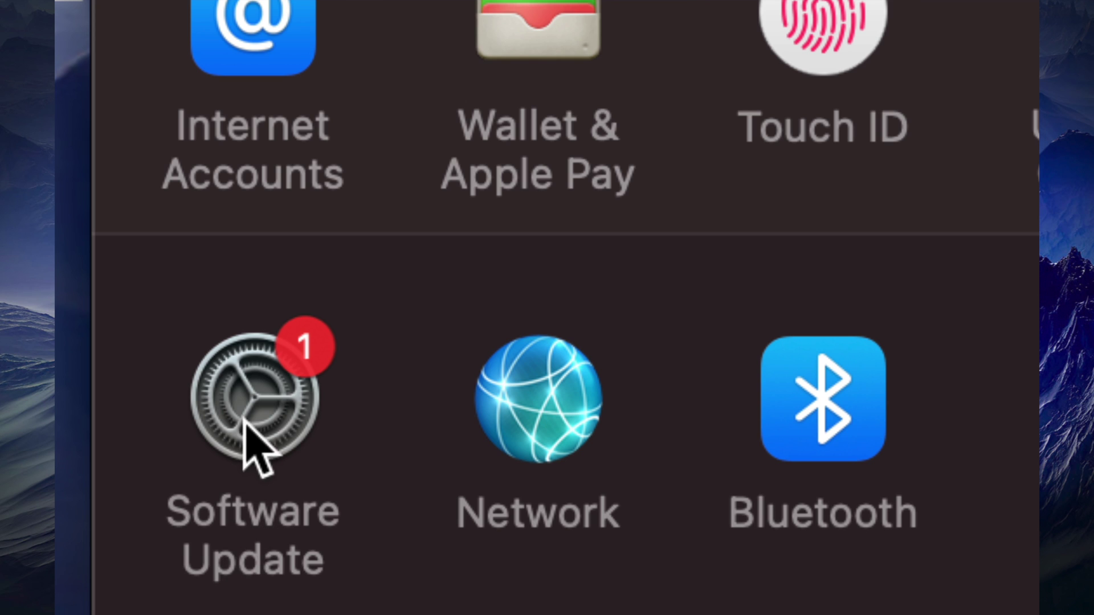
{"action": "left_click", "coordinate": [254, 419]}
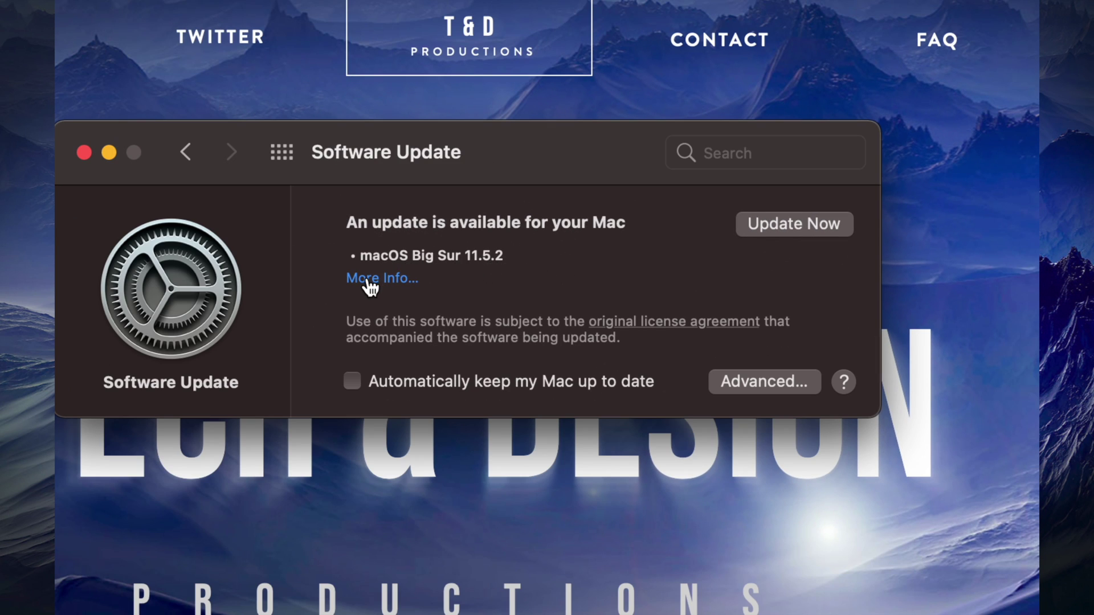
Step: Show More Info for the 2.54 GB macOS Big Sur 11.5.2 update
{"action": "left_click", "coordinate": [368, 281]}
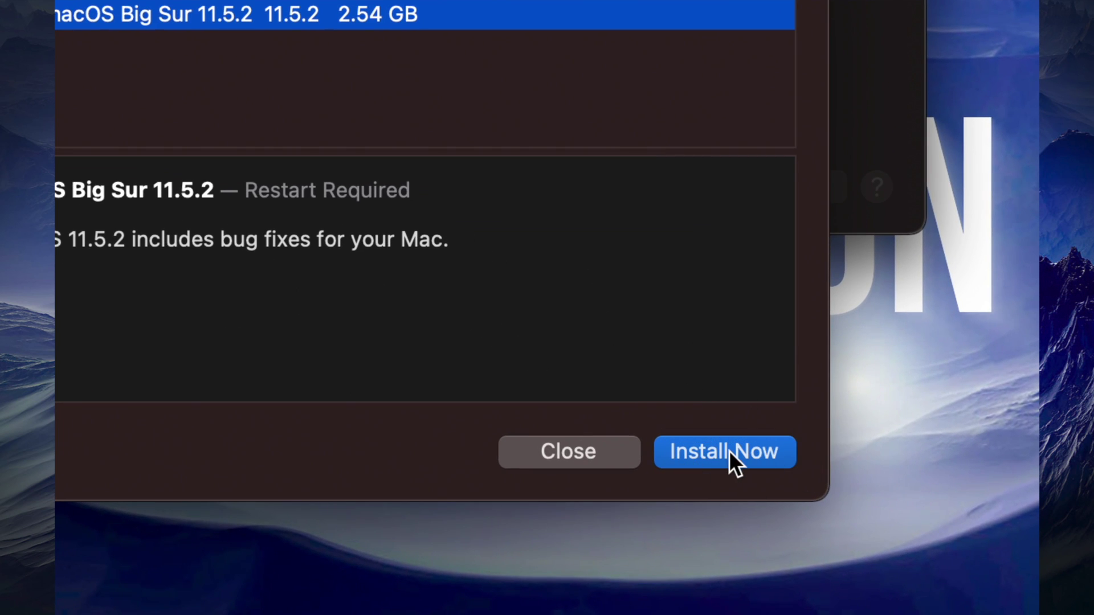
Step: Install macOS Big Sur 11.5.2, agreeing to the software license agreement
{"action": "left_click", "coordinate": [732, 448]}
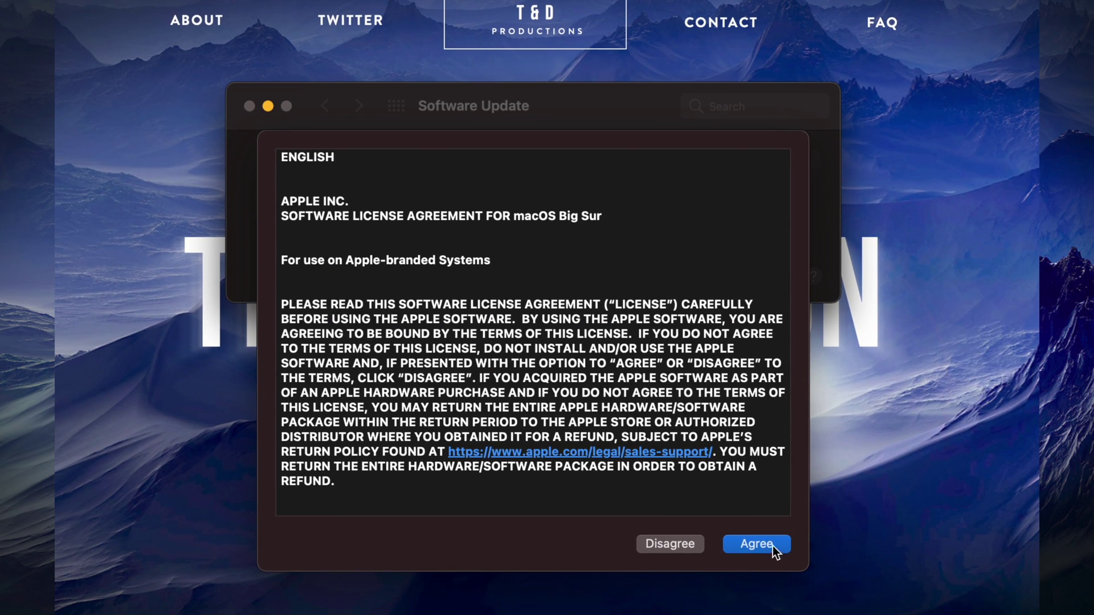
{"action": "left_click", "coordinate": [762, 543]}
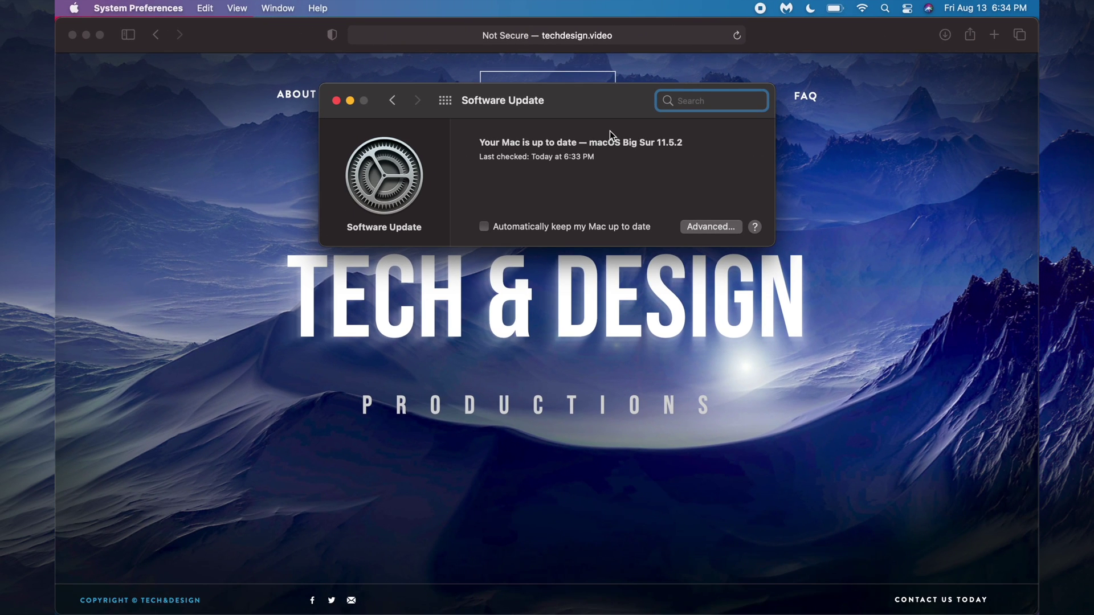
Step: Close System Preferences once Software Update reports macOS Big Sur 11.5.2 is current
{"action": "left_click", "coordinate": [338, 101]}
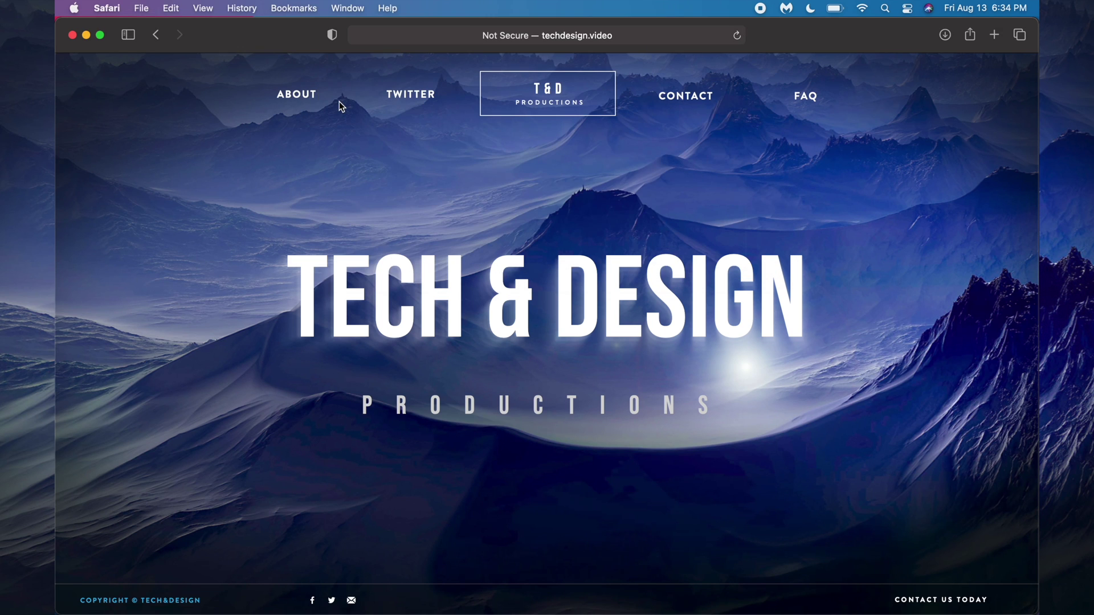